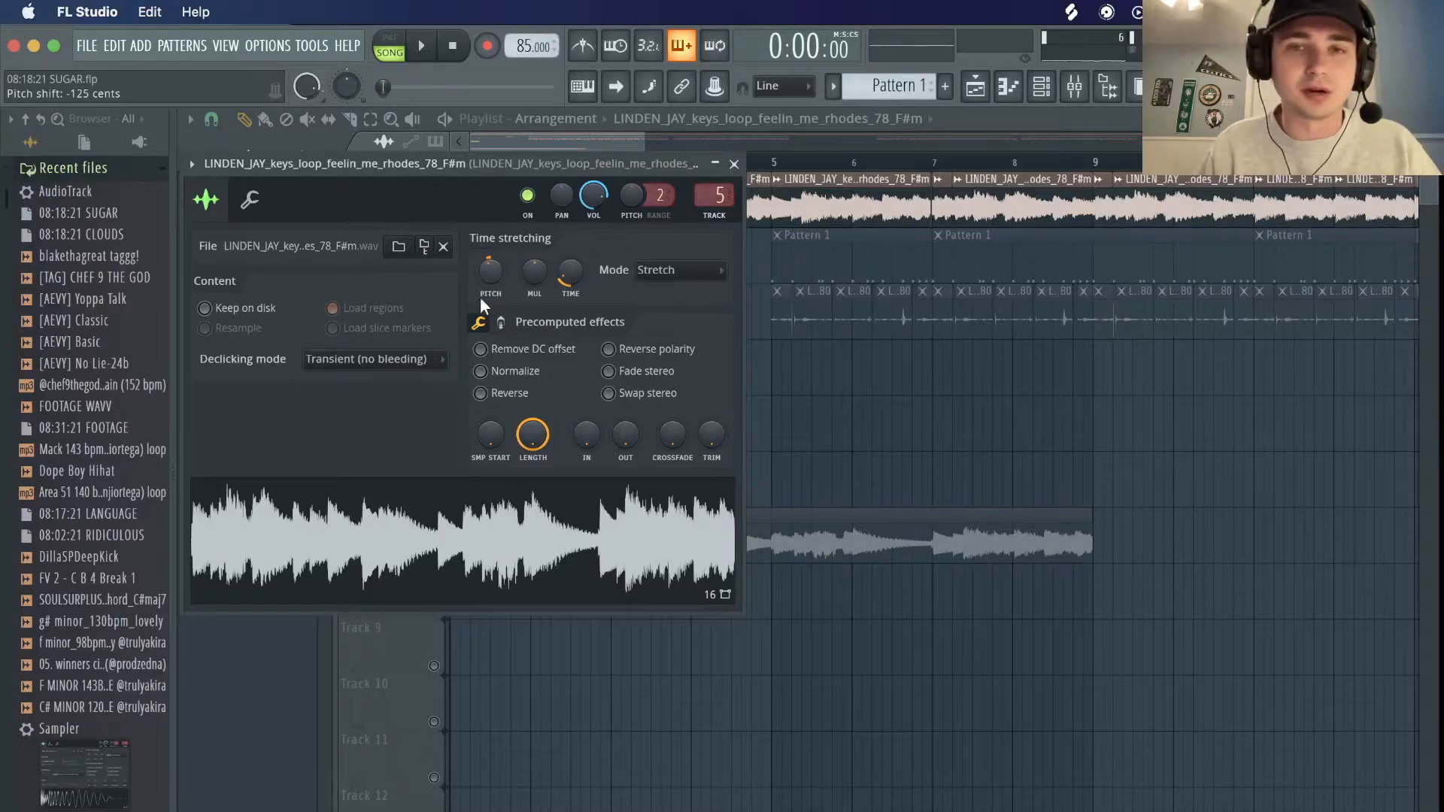
Close the keys sample's settings and play the selected playlist section from bar 5 to bar 11.
left_click(734, 164)
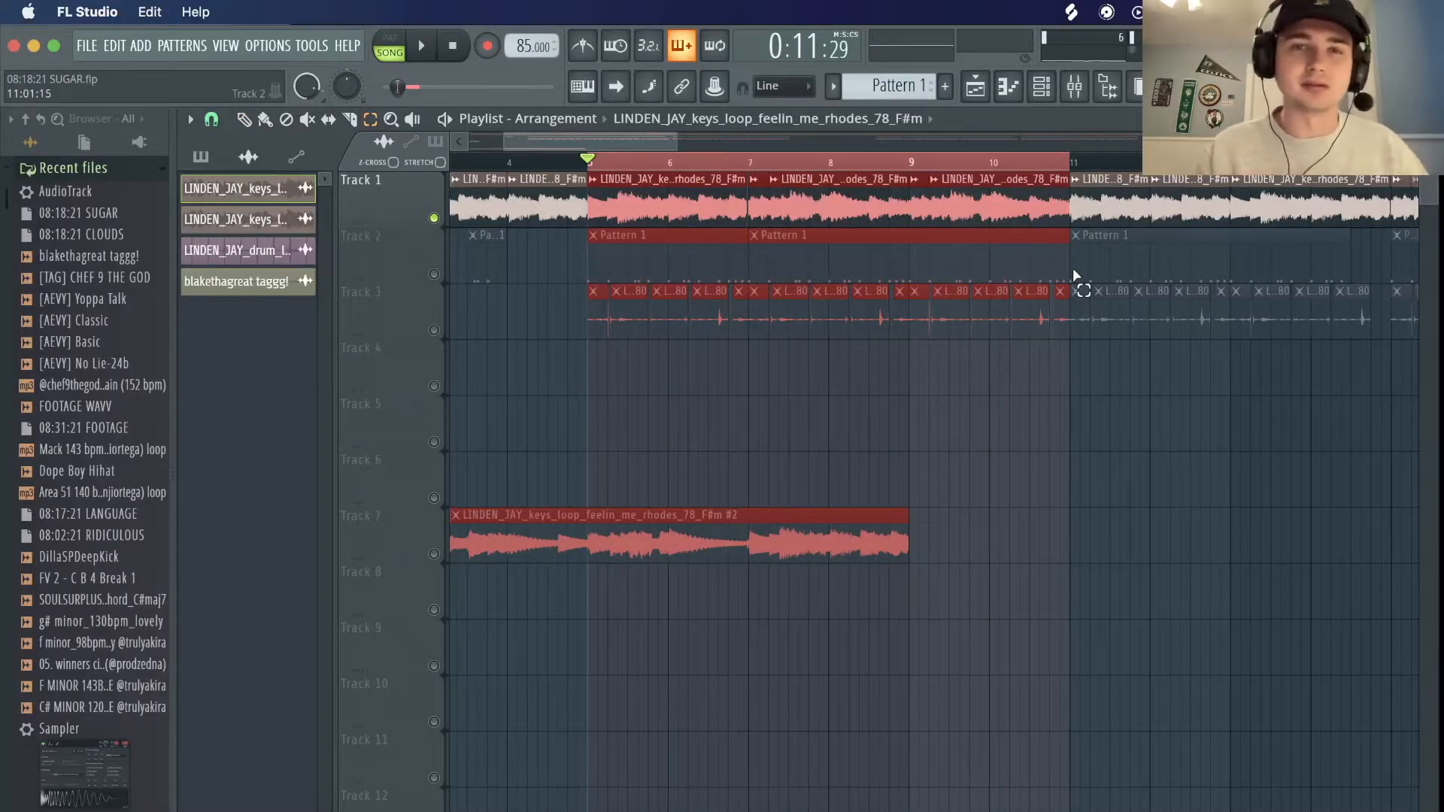
key("space")
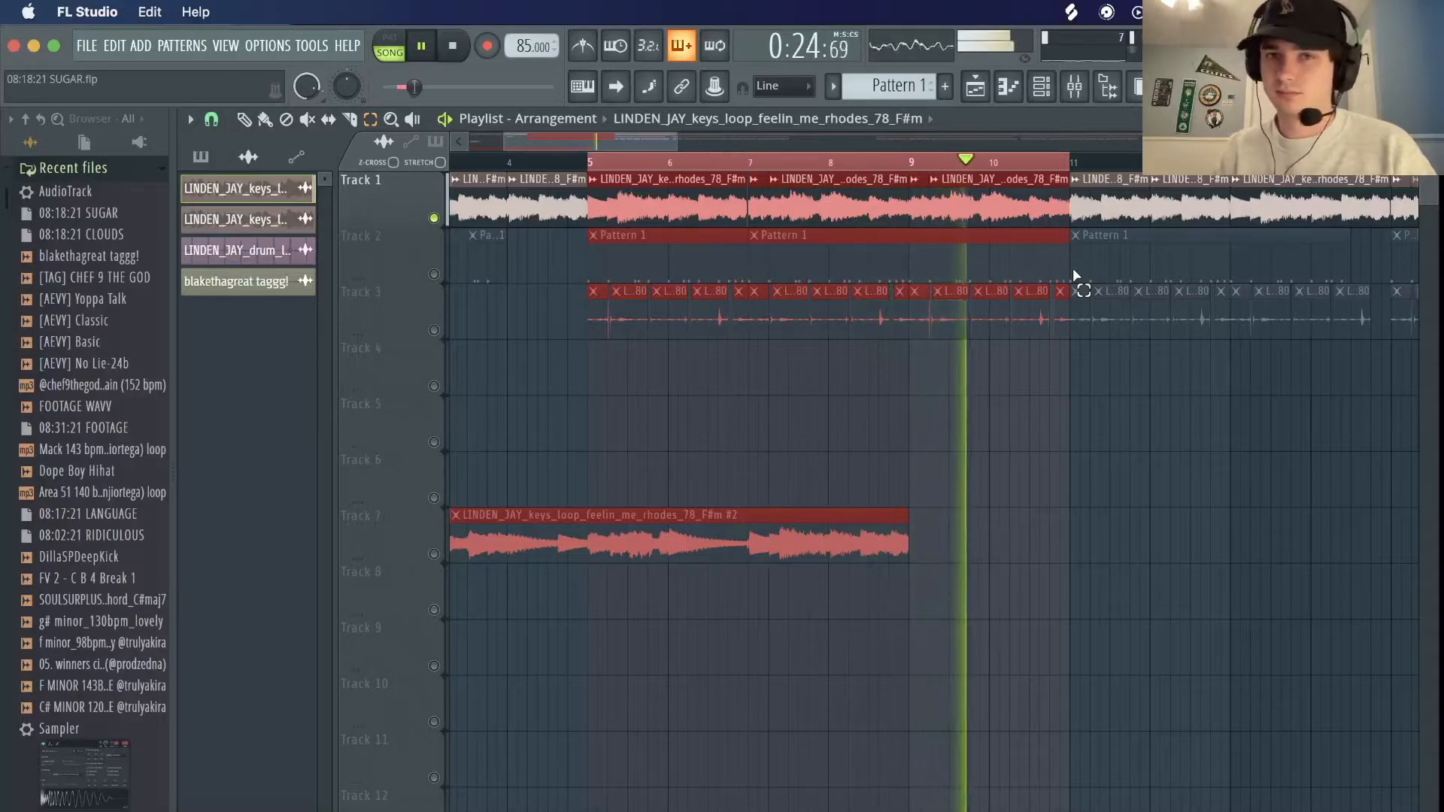
key("space")
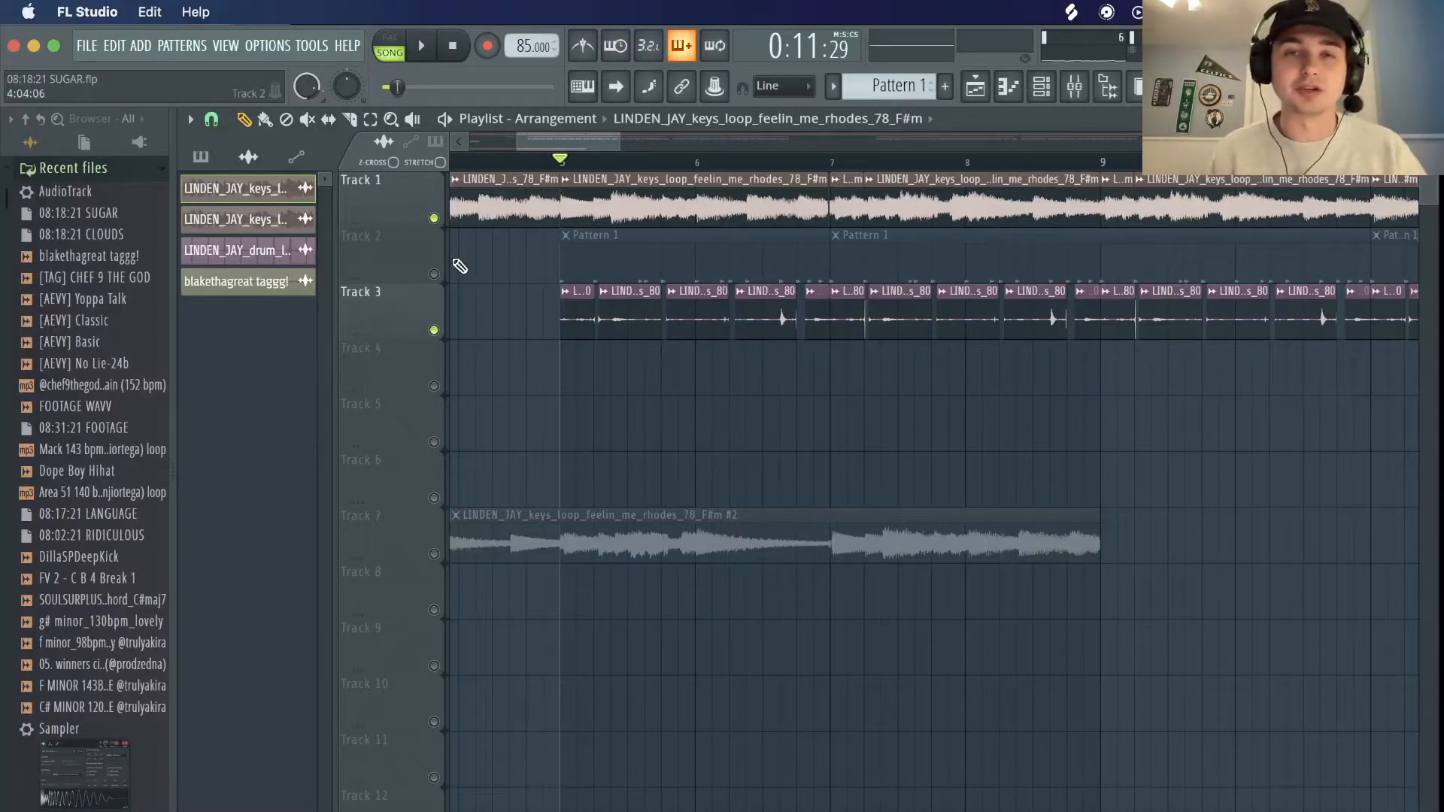
Mute Track 1 and place the LINDEN_JAY_drum_loop_funky_snaps_80 clip on Track 5 at bar 1.
left_click(434, 218)
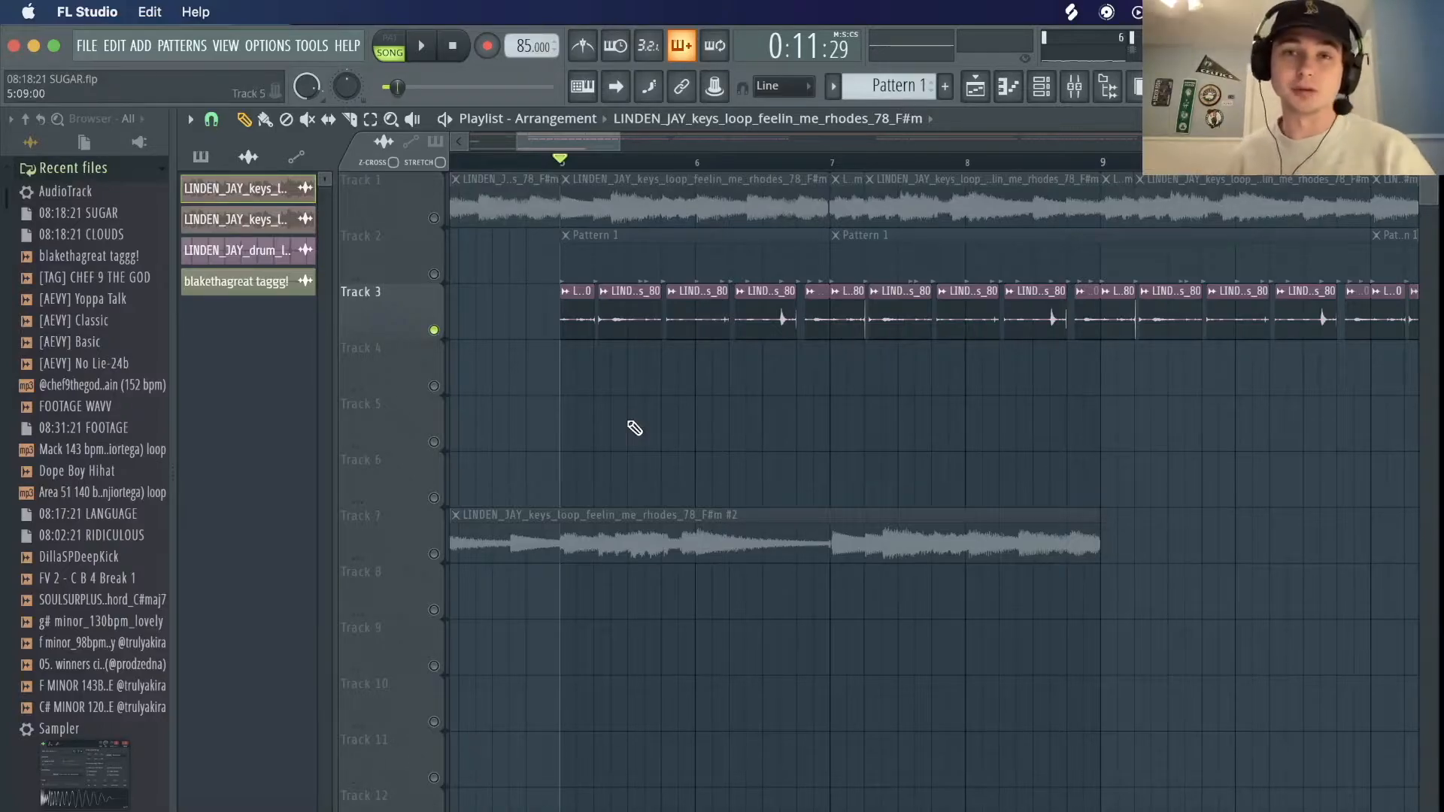
scroll(635, 429, "left", 6)
left_click(291, 253)
left_click(469, 418)
left_click_drag(466, 419, 424, 441)
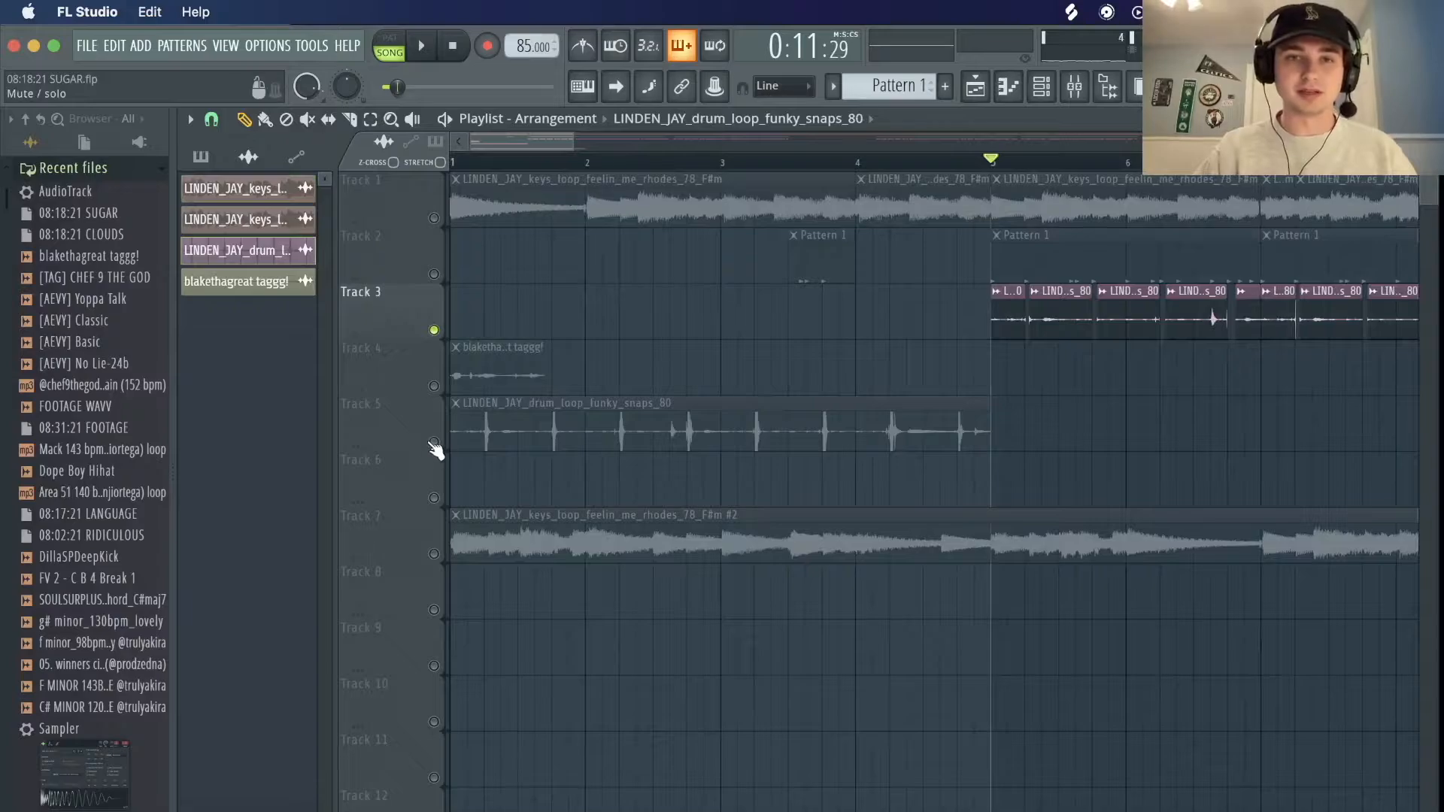
Solo Track 5 and play the unchopped funky snaps drum loop from bar 1.
right_click(434, 442)
key("space")
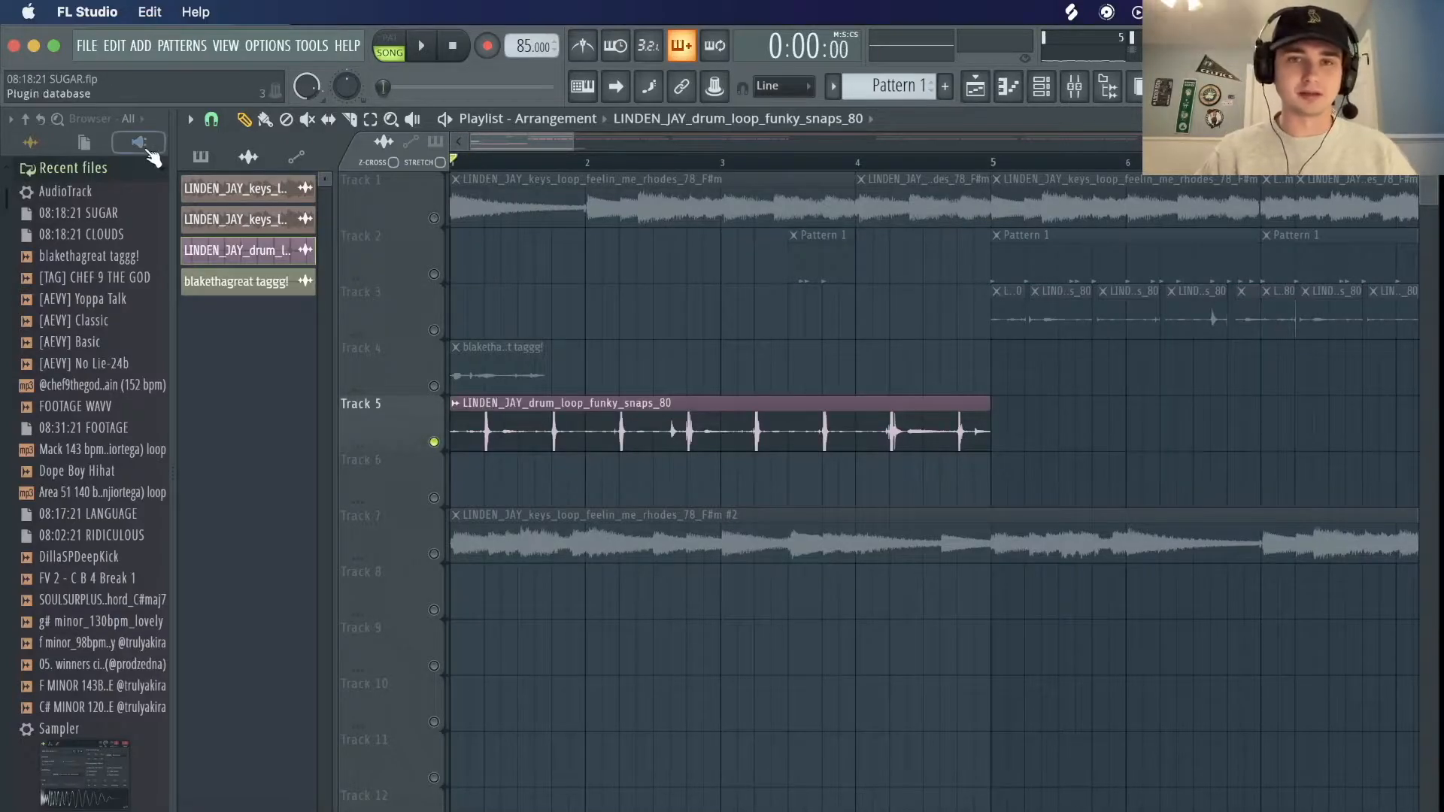
key("space")
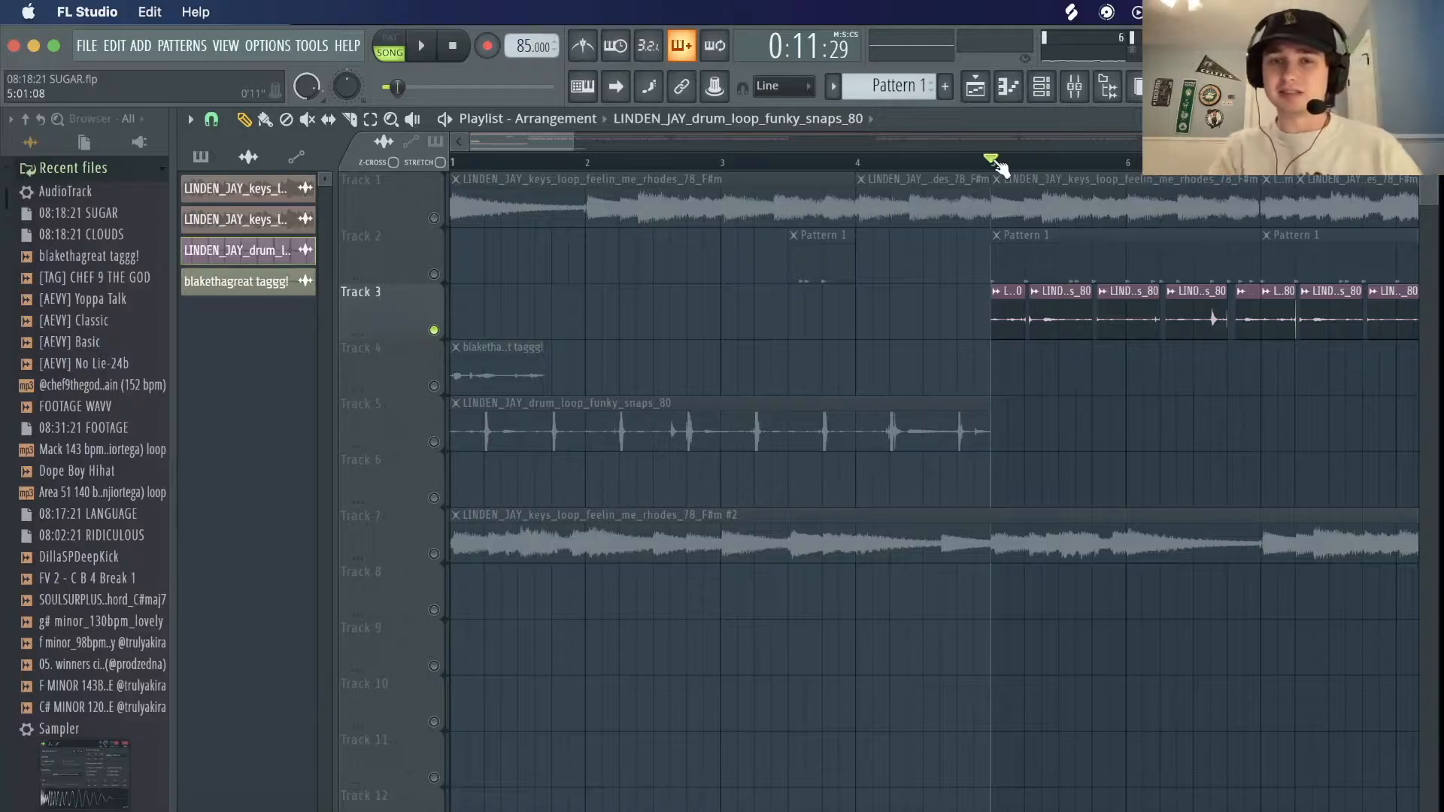
Examine the chopped funky snaps clips on Track 3 and play them from bar 5.
left_click_drag(519, 140, 568, 164)
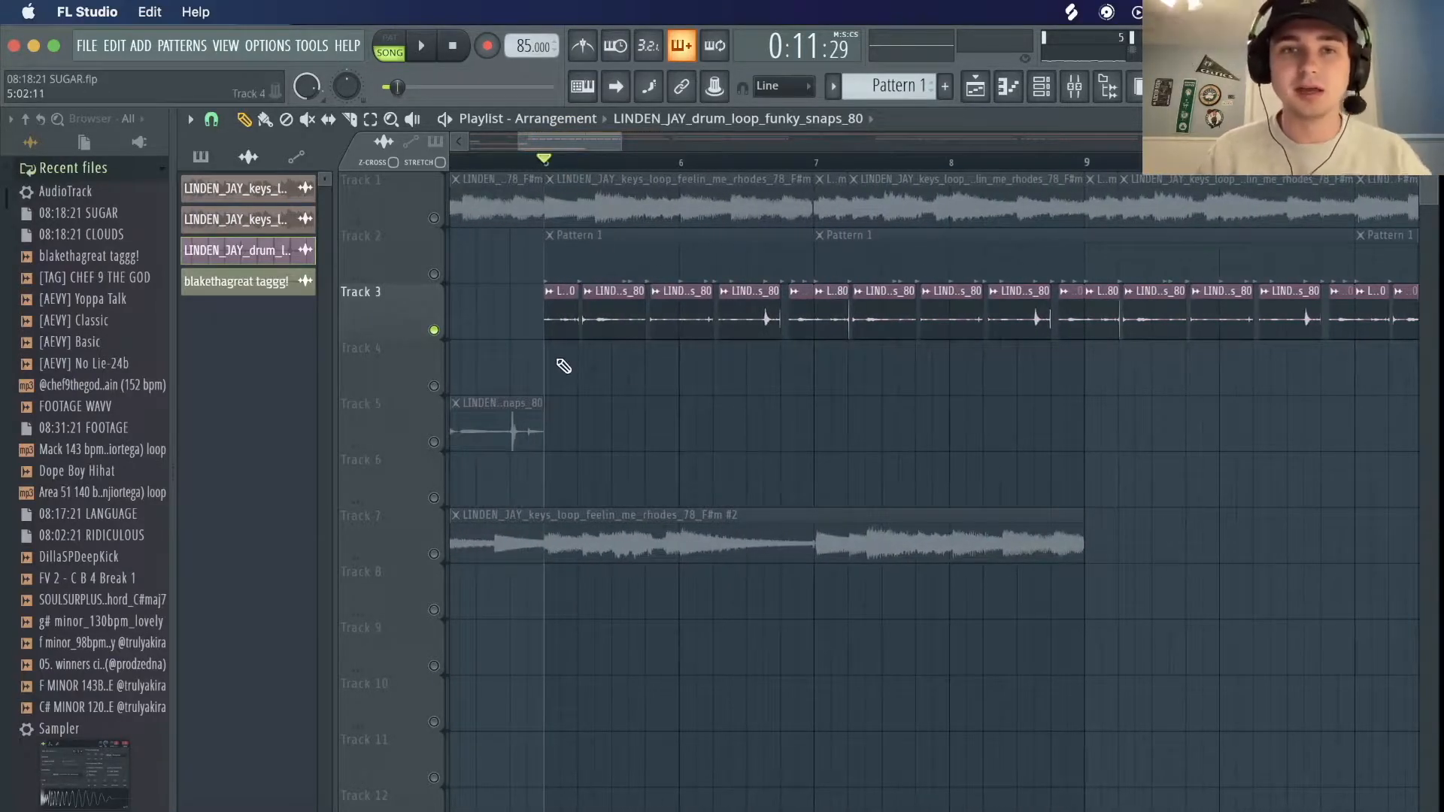
scroll(563, 364, "up", 4)
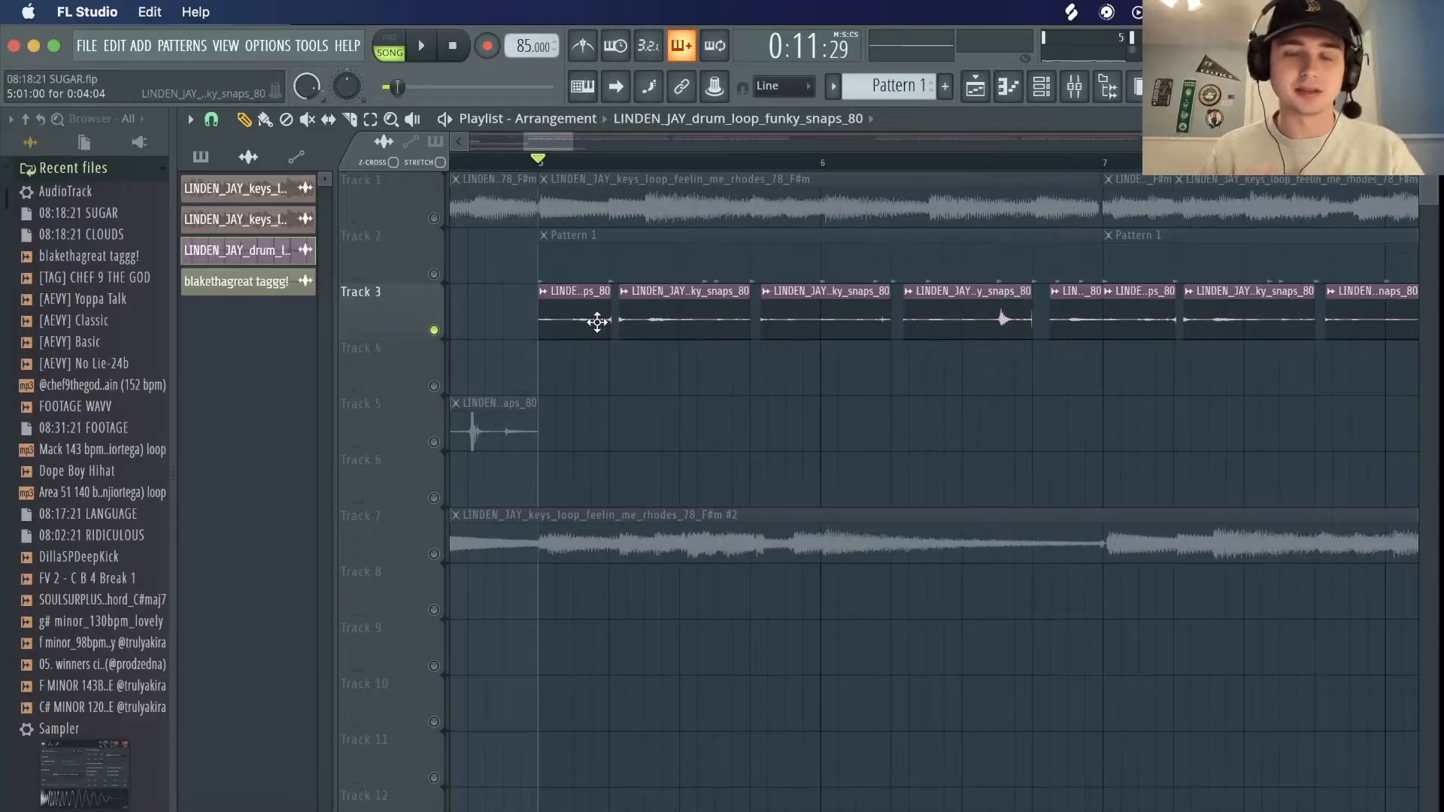
scroll(966, 424, "down", 3)
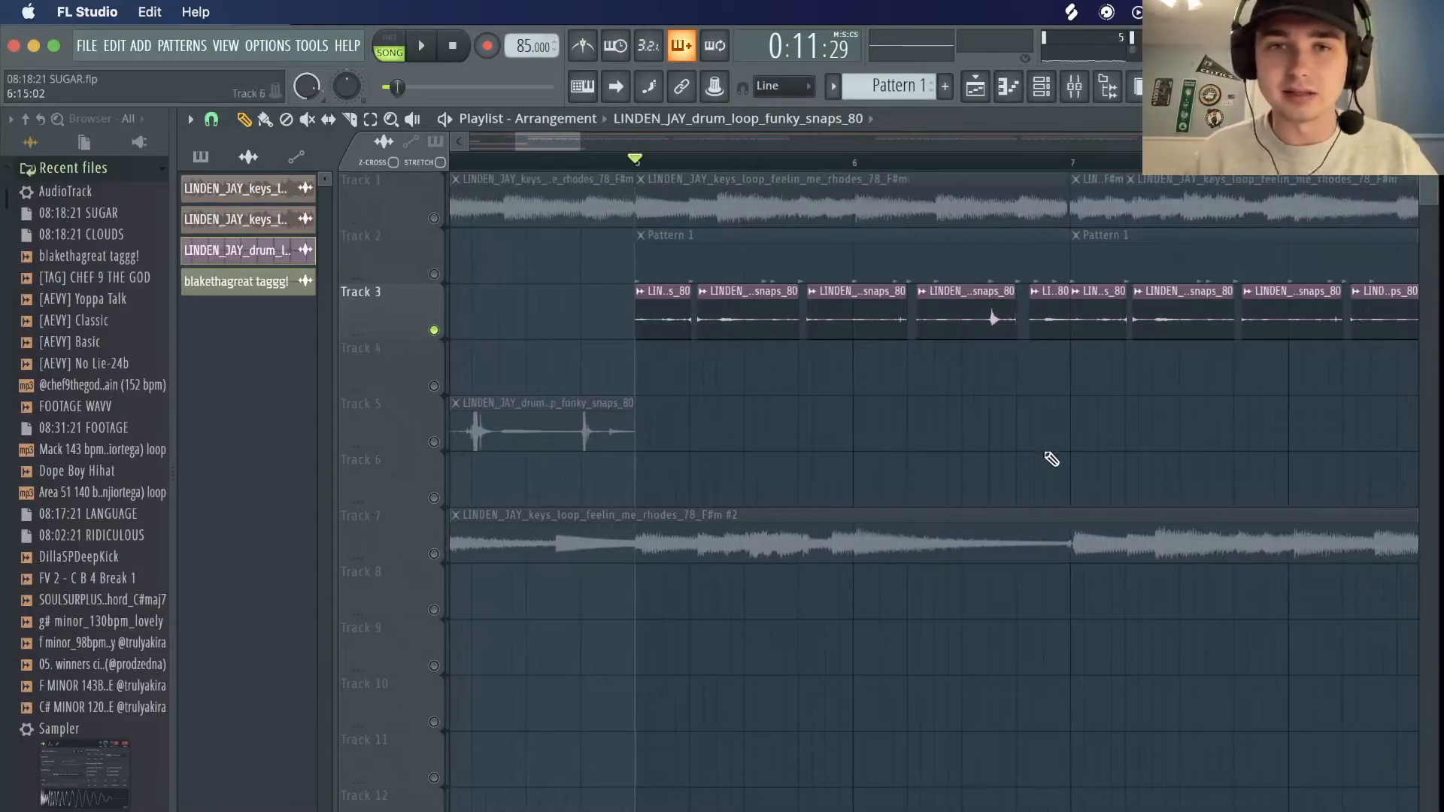
scroll(709, 442, "up", 3)
key("space")
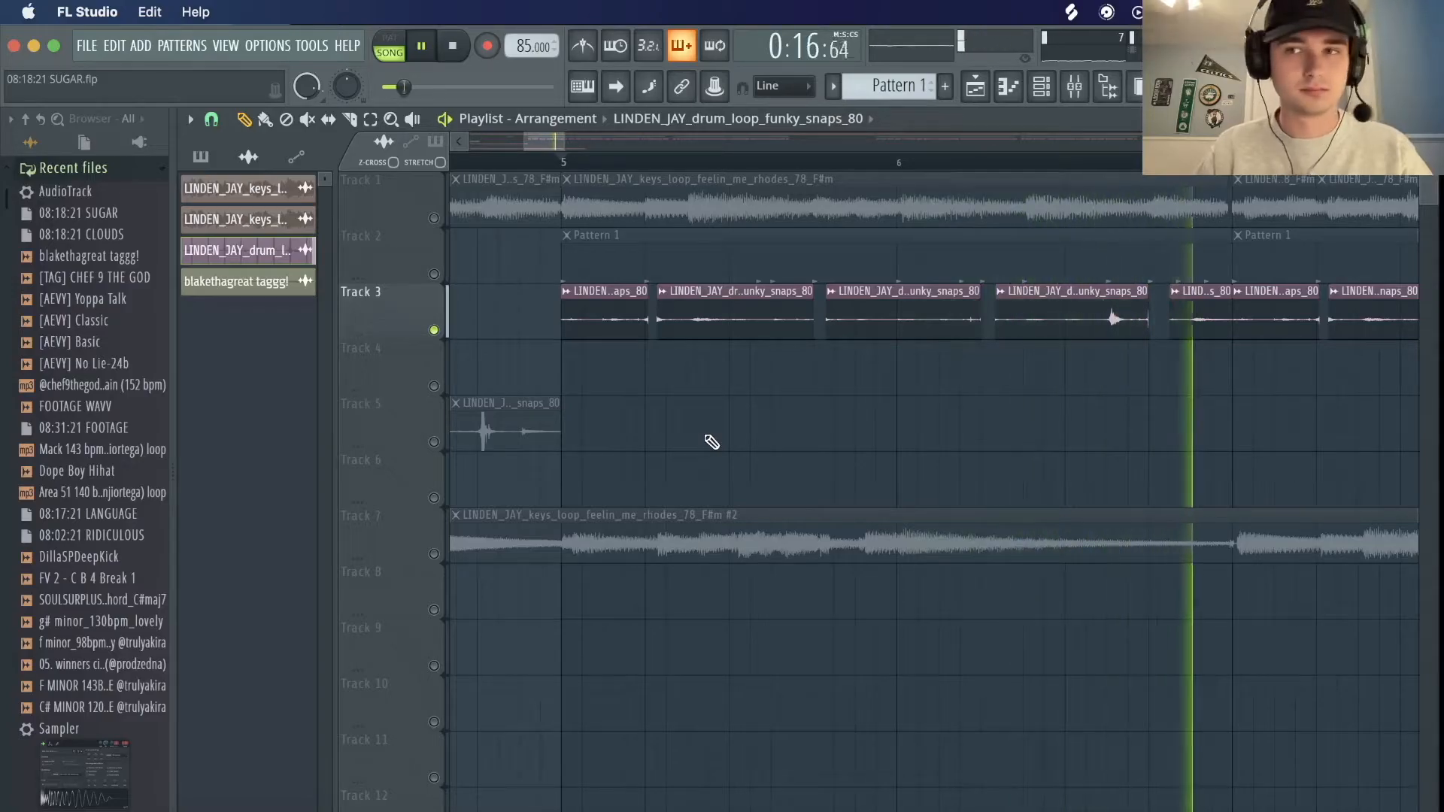
key("space")
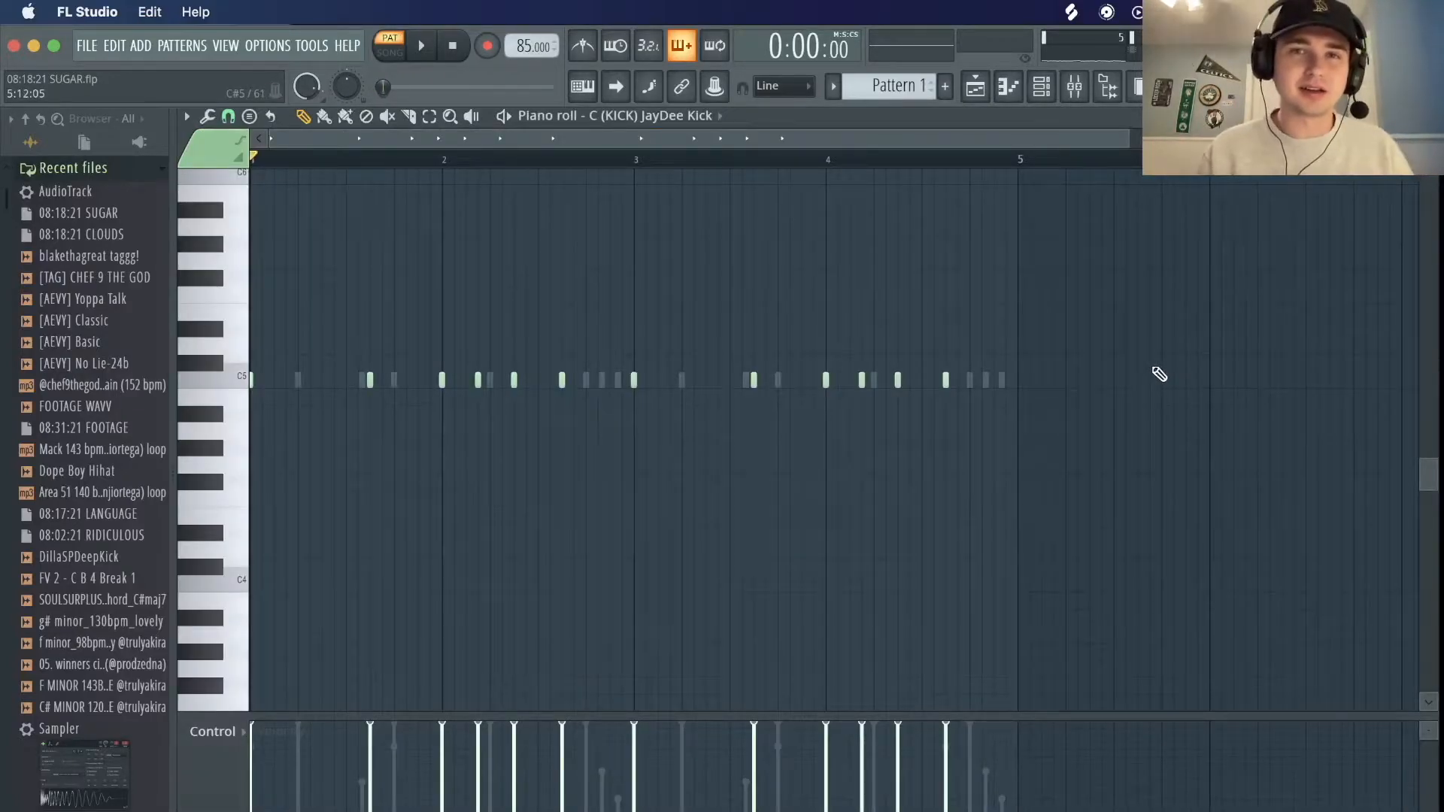
Inspect the C (KICK) JayDee Kick sample settings and play the kick and Dilla Snare 21 pattern in the piano roll.
key("space")
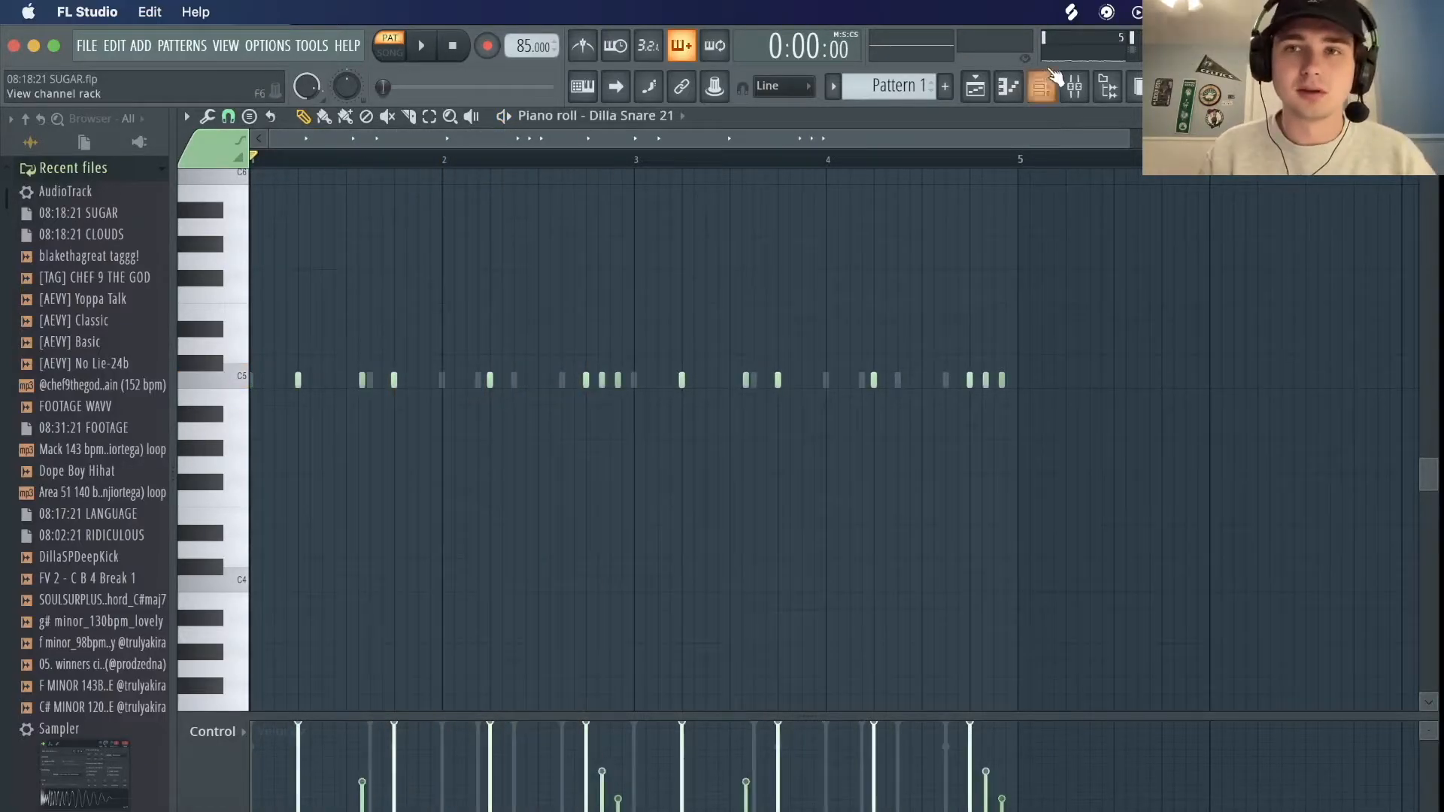
key("F6")
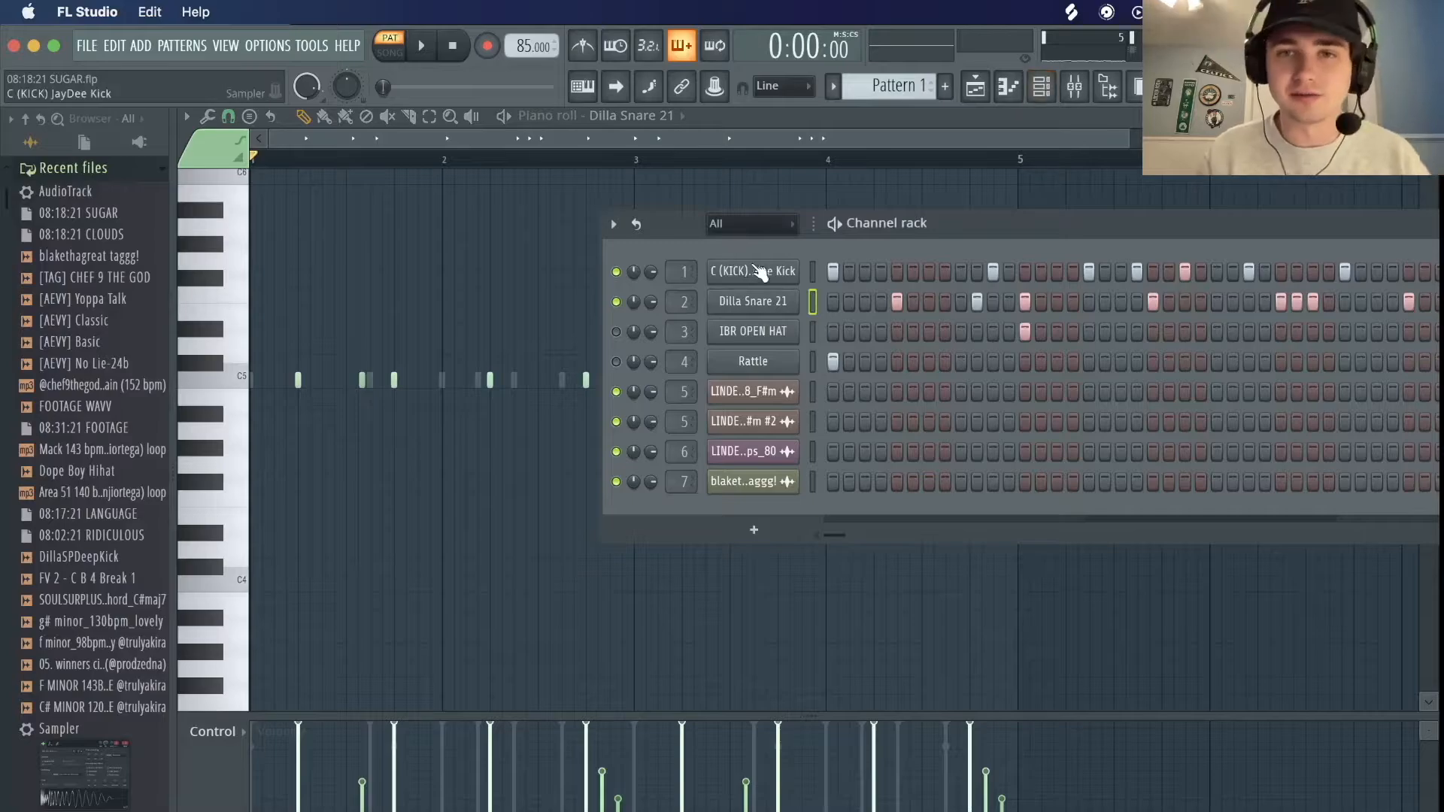
left_click(752, 271)
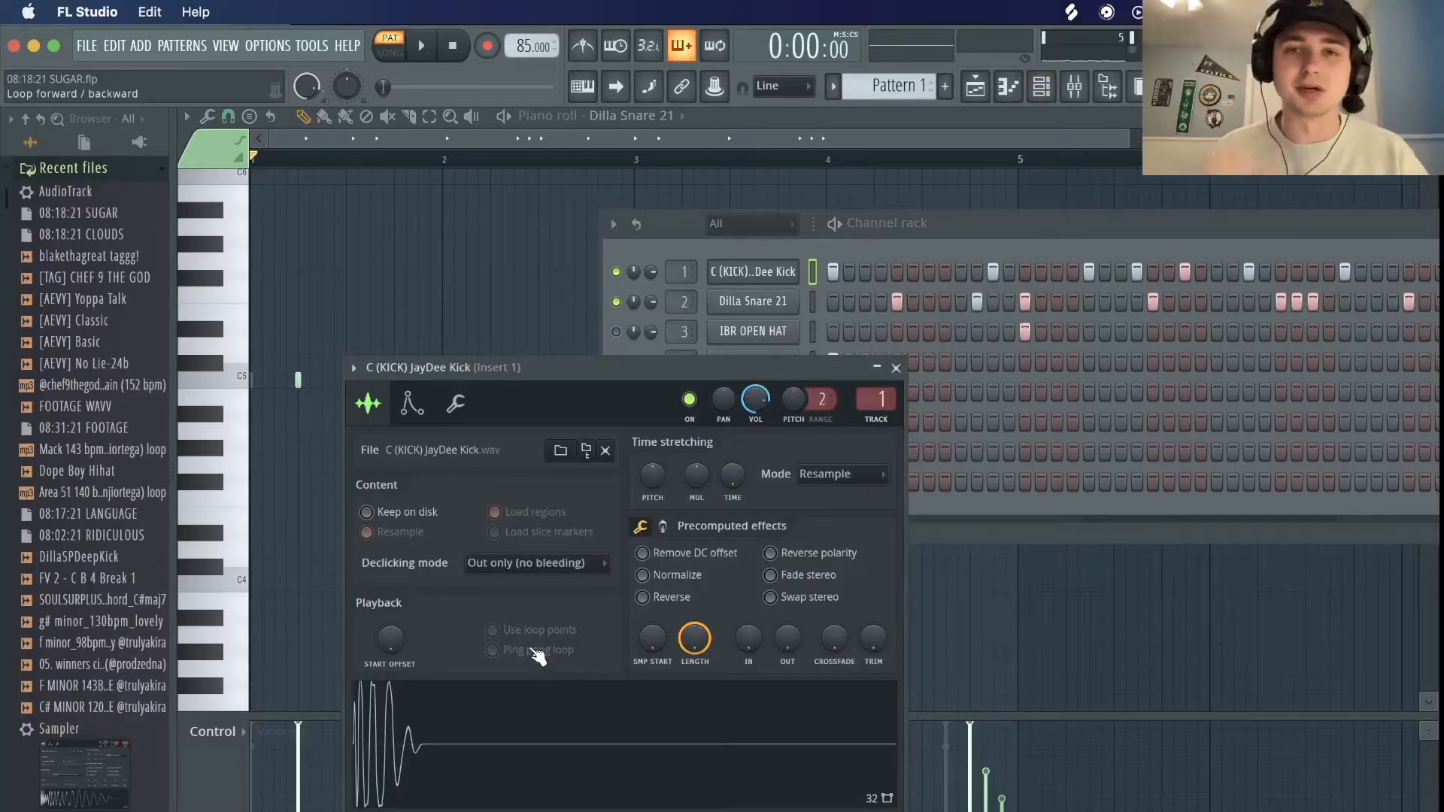
left_click(1041, 89)
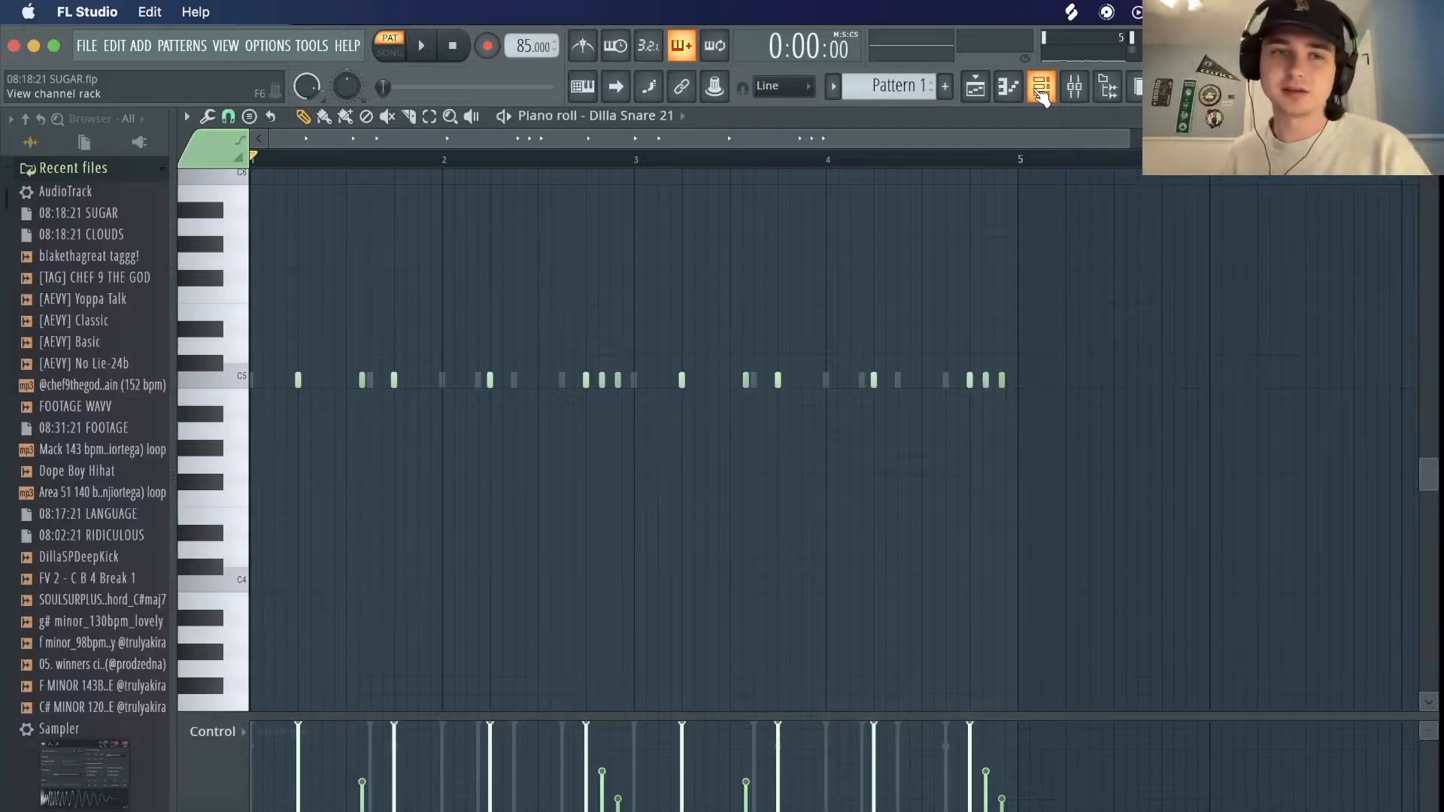
key("space")
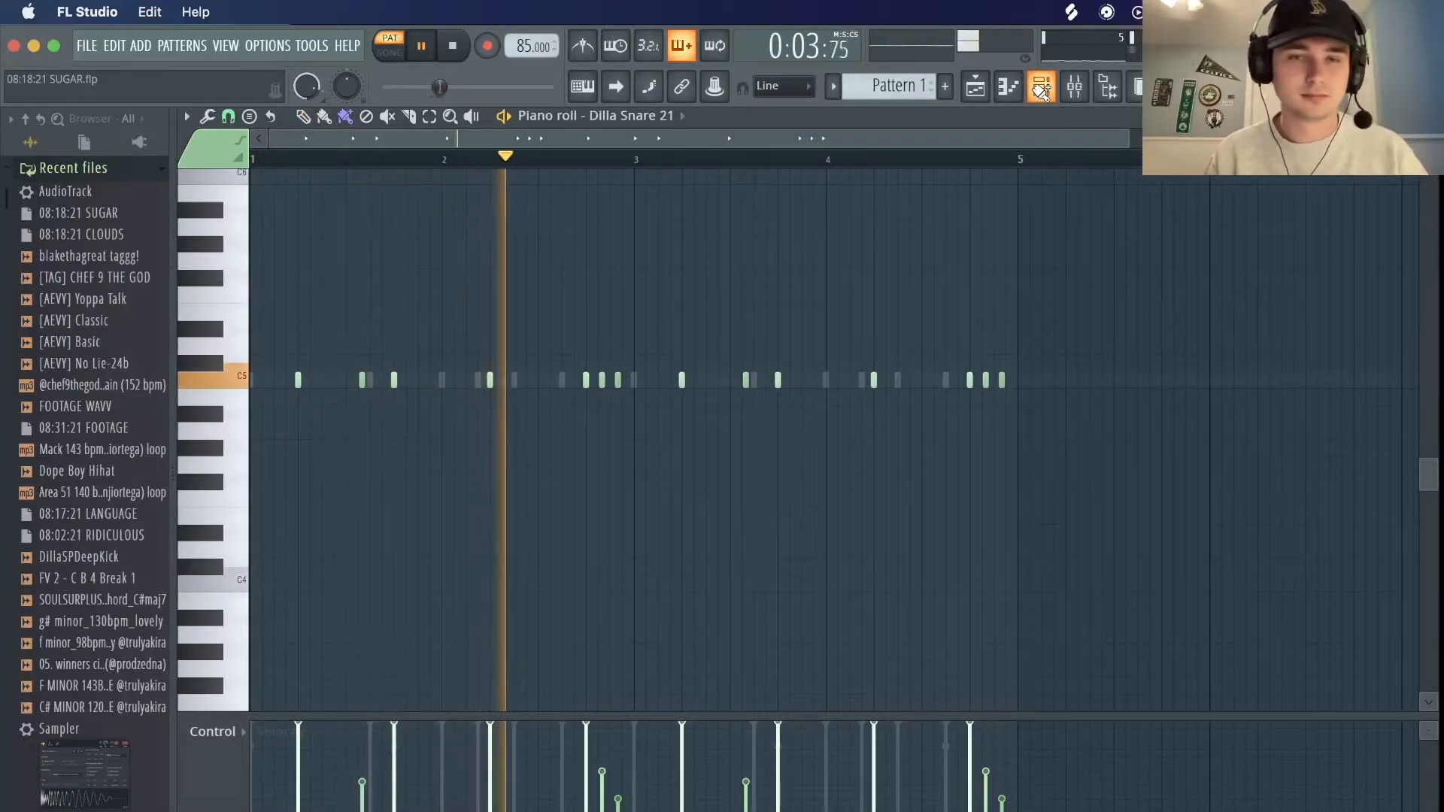
key("space")
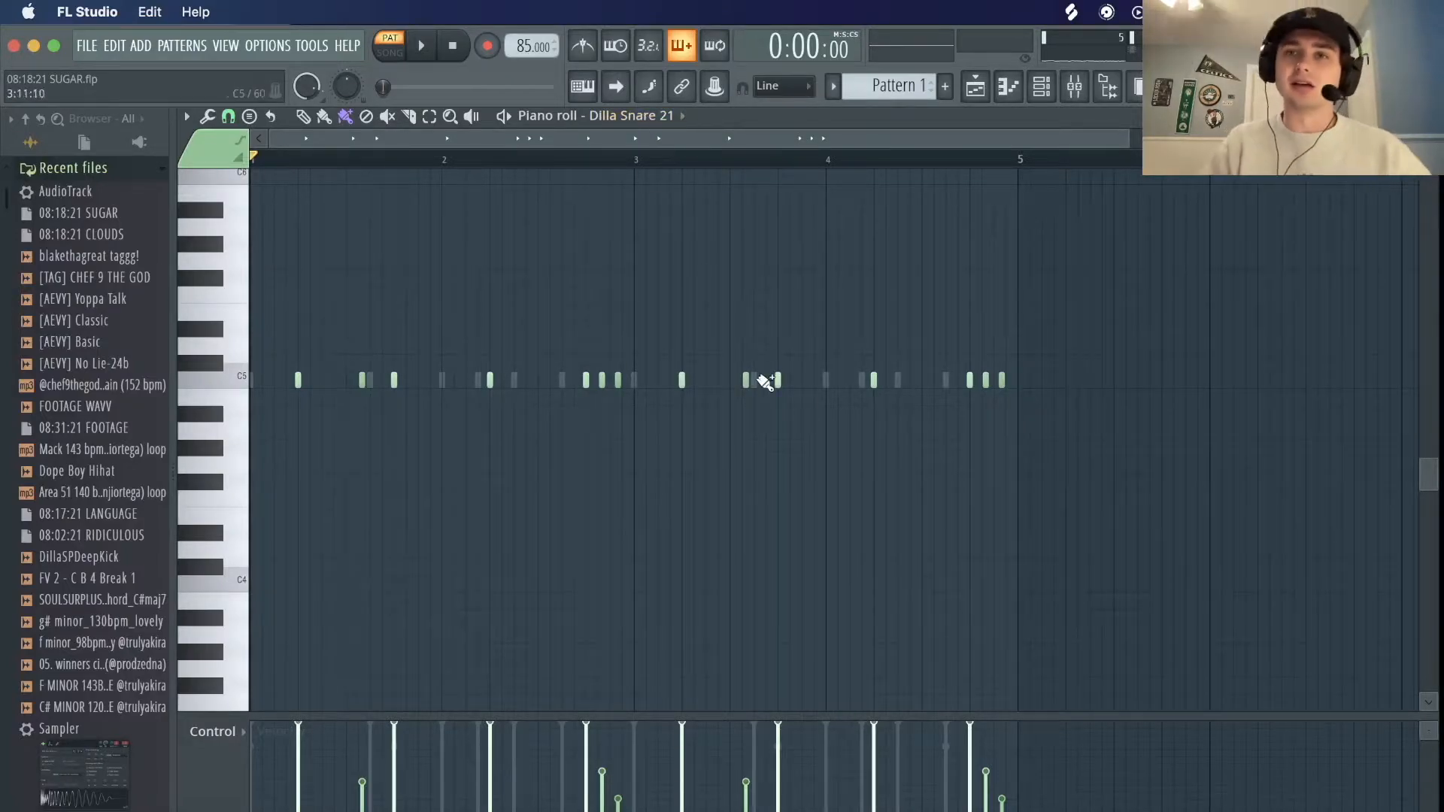
Enable the IBR OPEN HAT channel and audition its hits around bars 3 and 4 in the piano roll.
left_click(1050, 88)
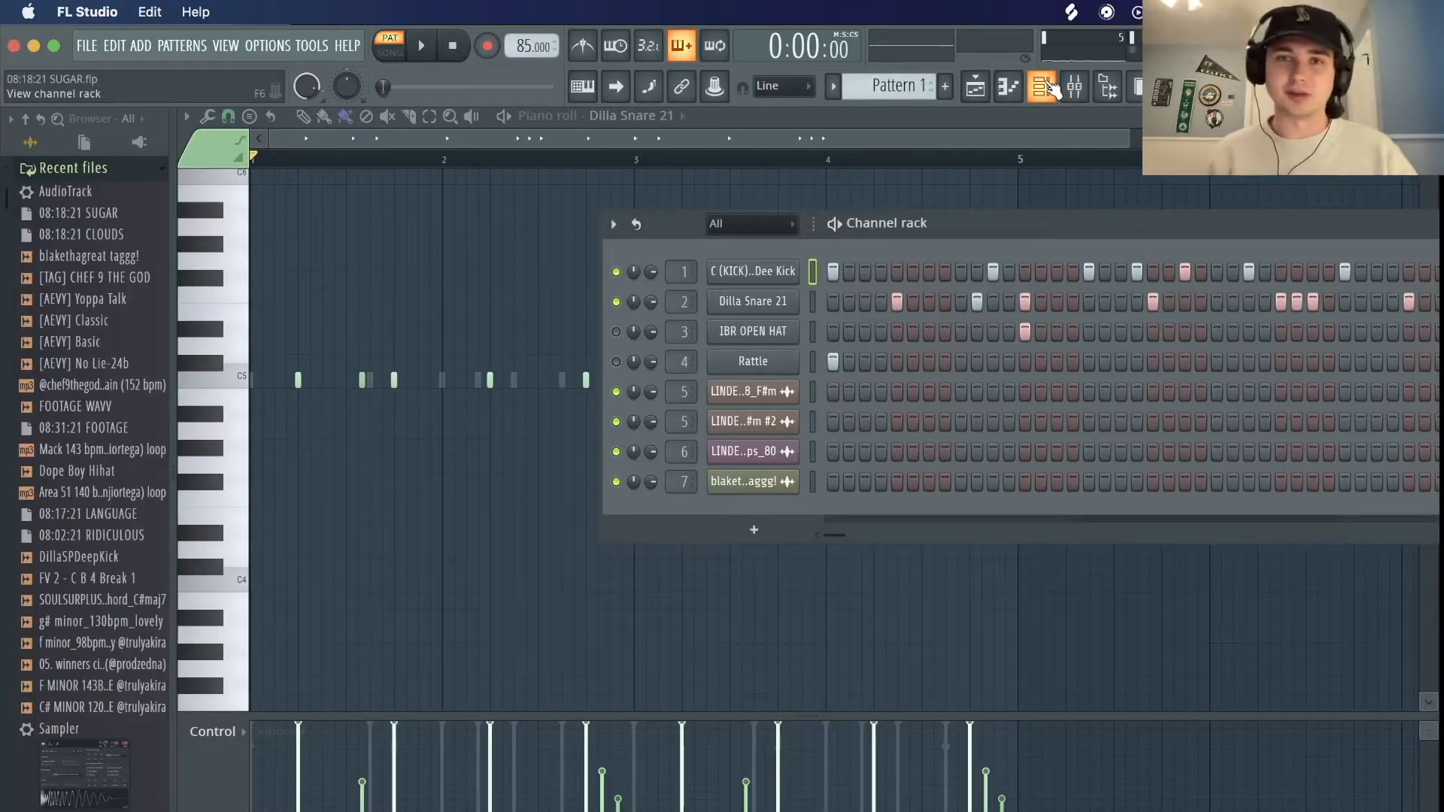
left_click(1051, 88)
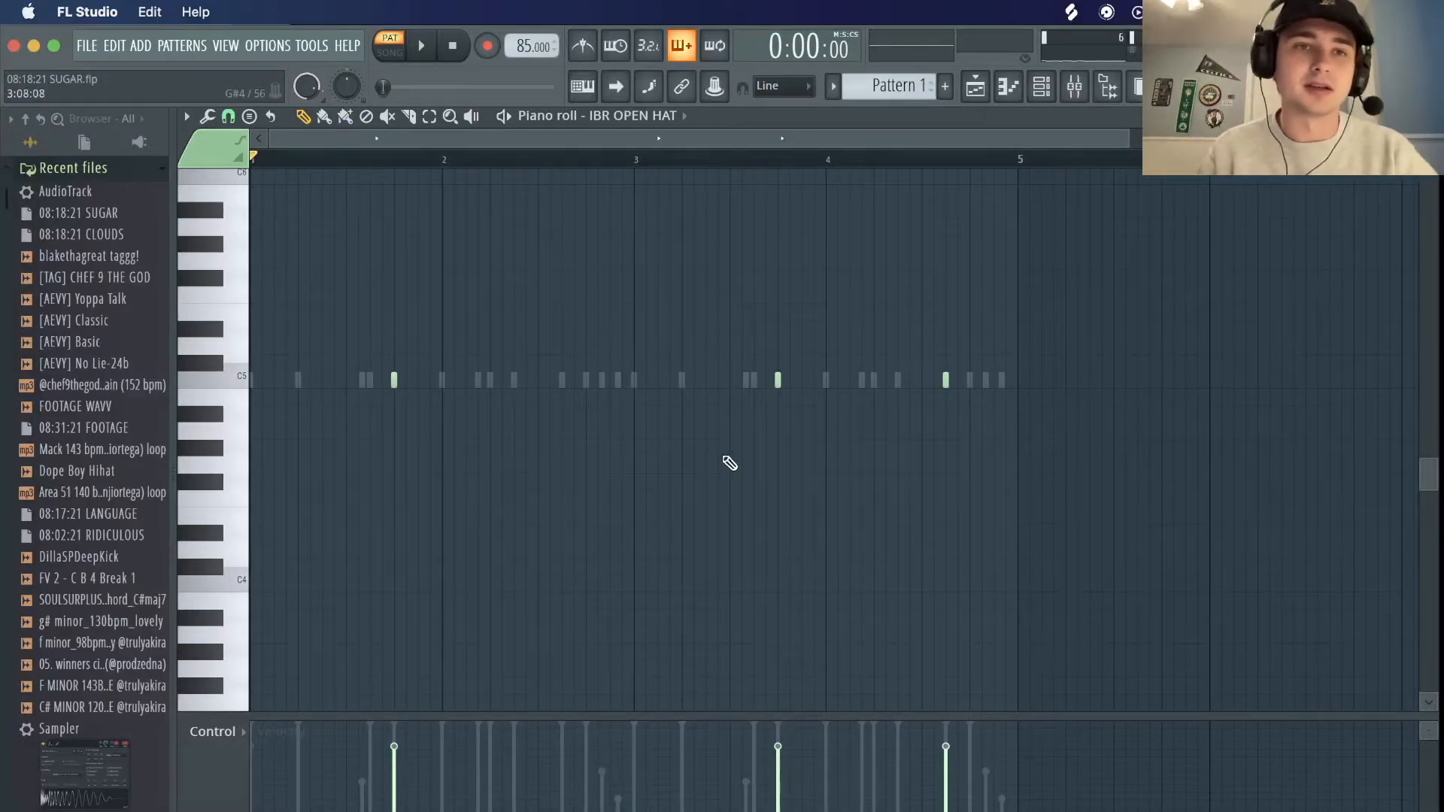
key("space")
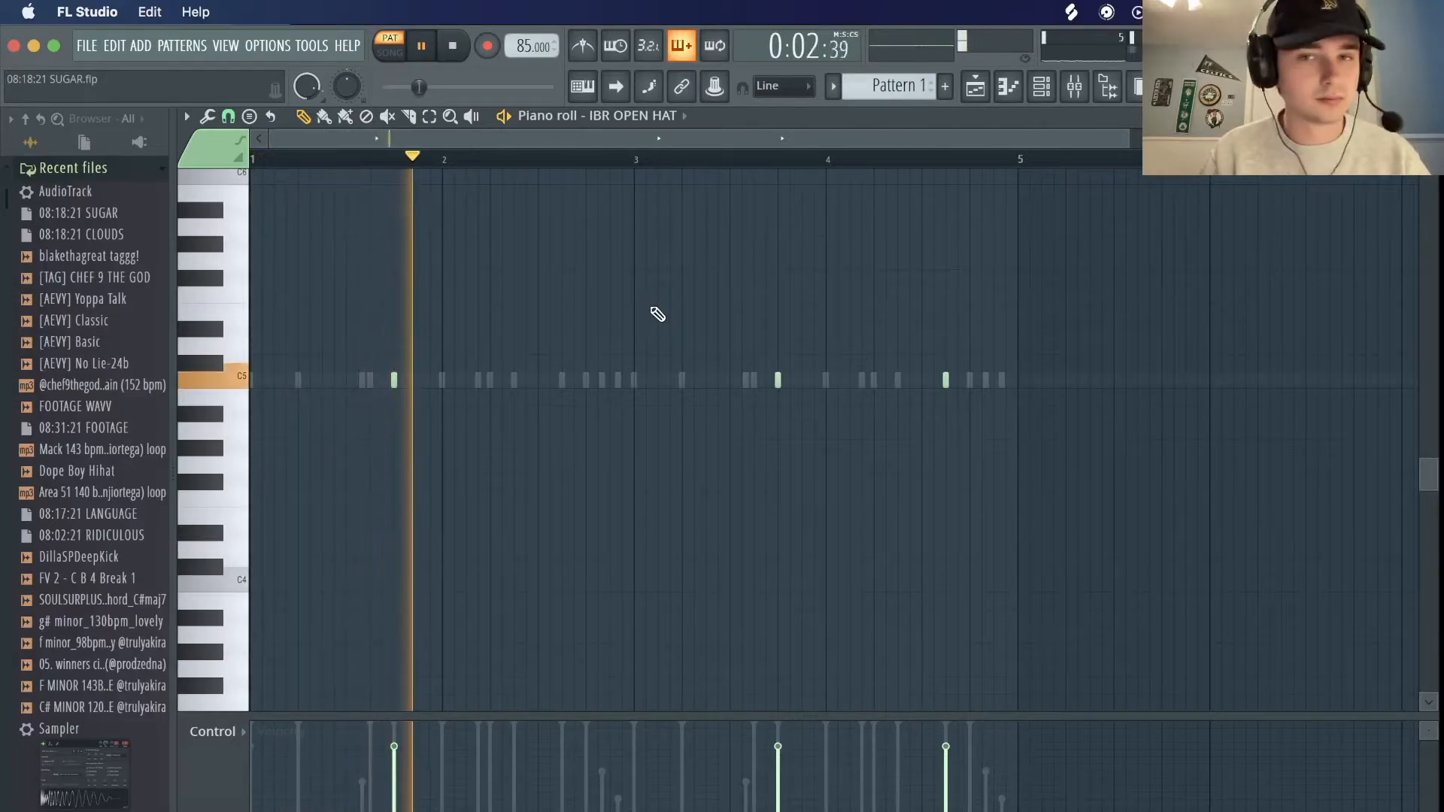
left_click(715, 156)
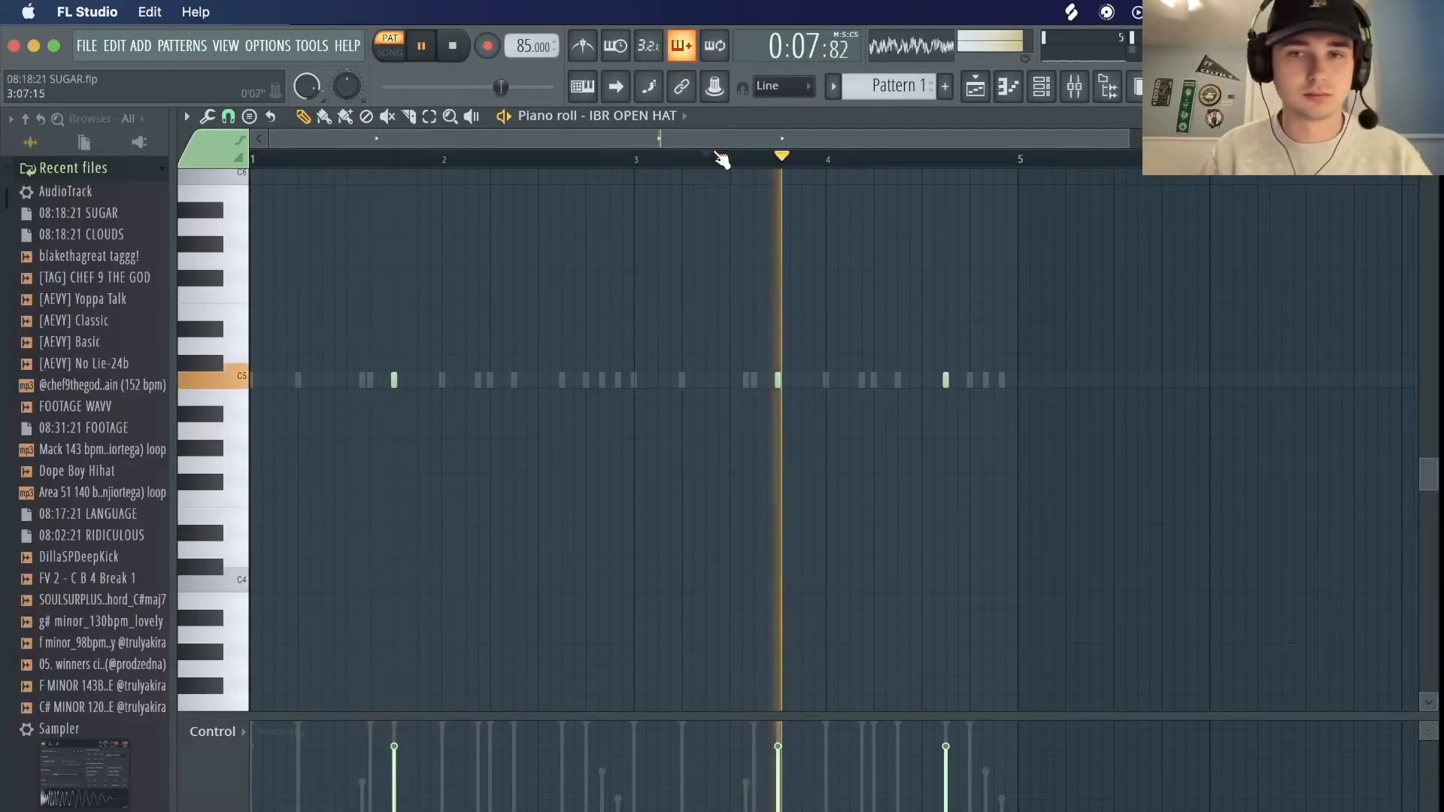
left_click(897, 159)
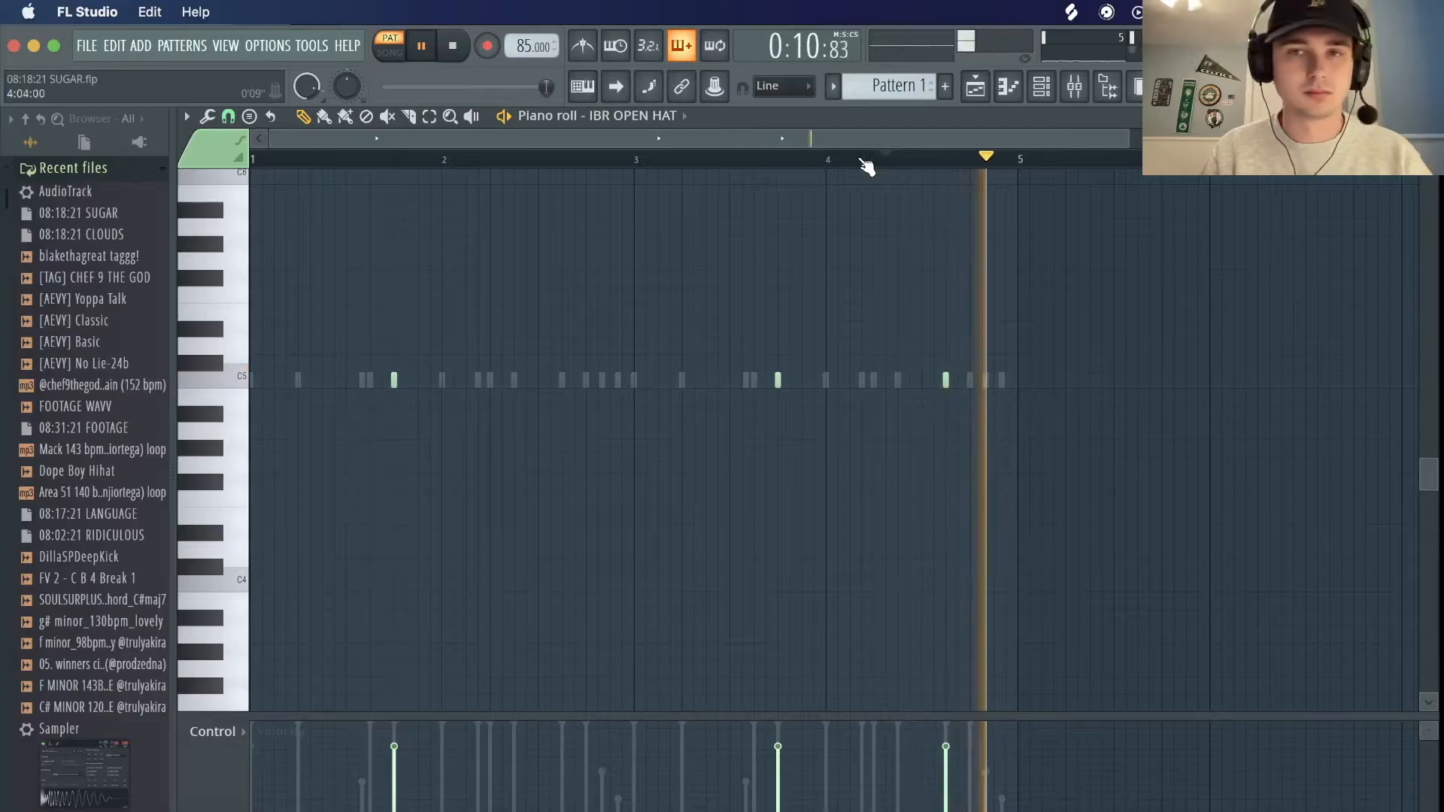
key("space")
Inspect the Fruity Reeverb 2 effect on mixer Insert 4.
key("F9")
left_click(733, 290)
left_click(770, 307)
left_click(744, 313)
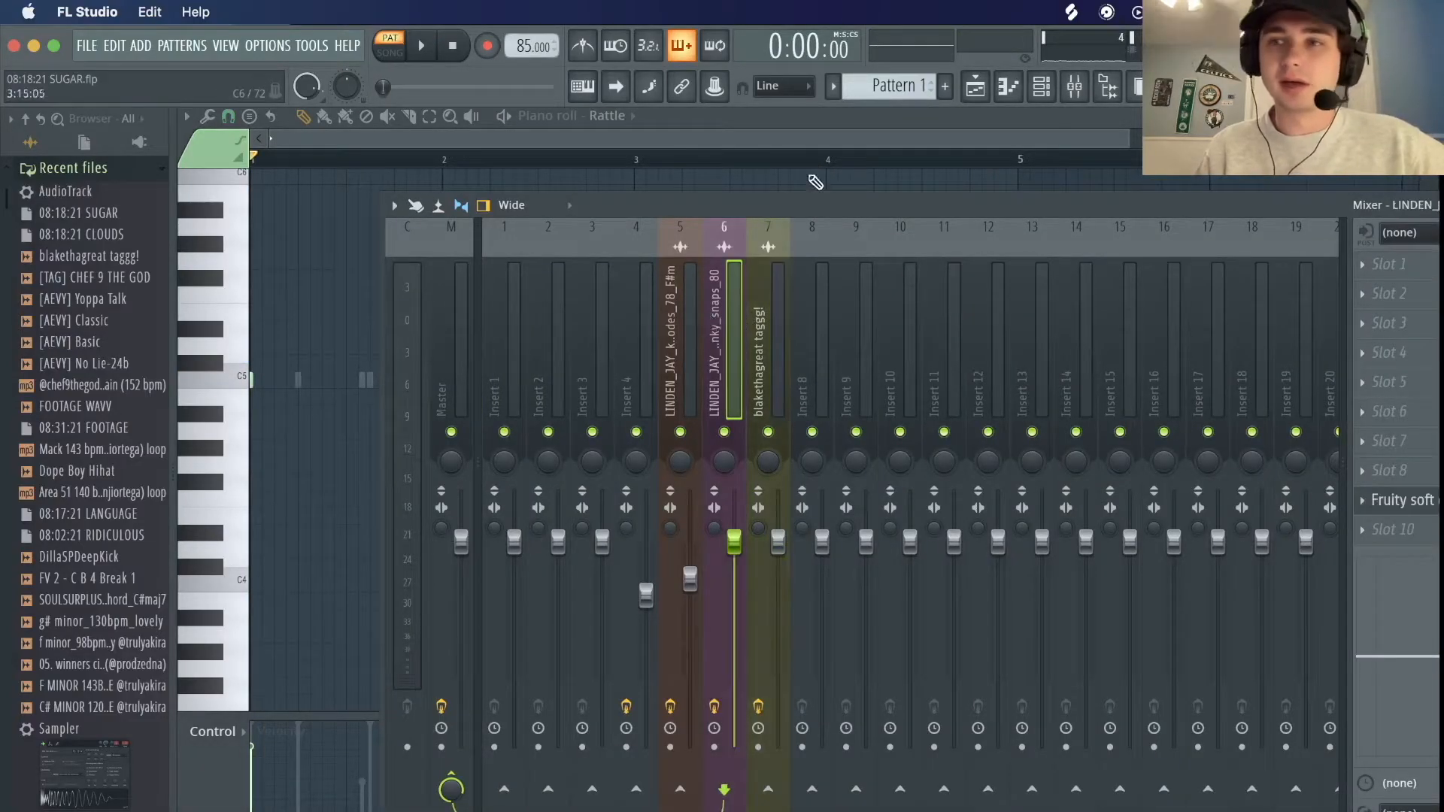
left_click(662, 305)
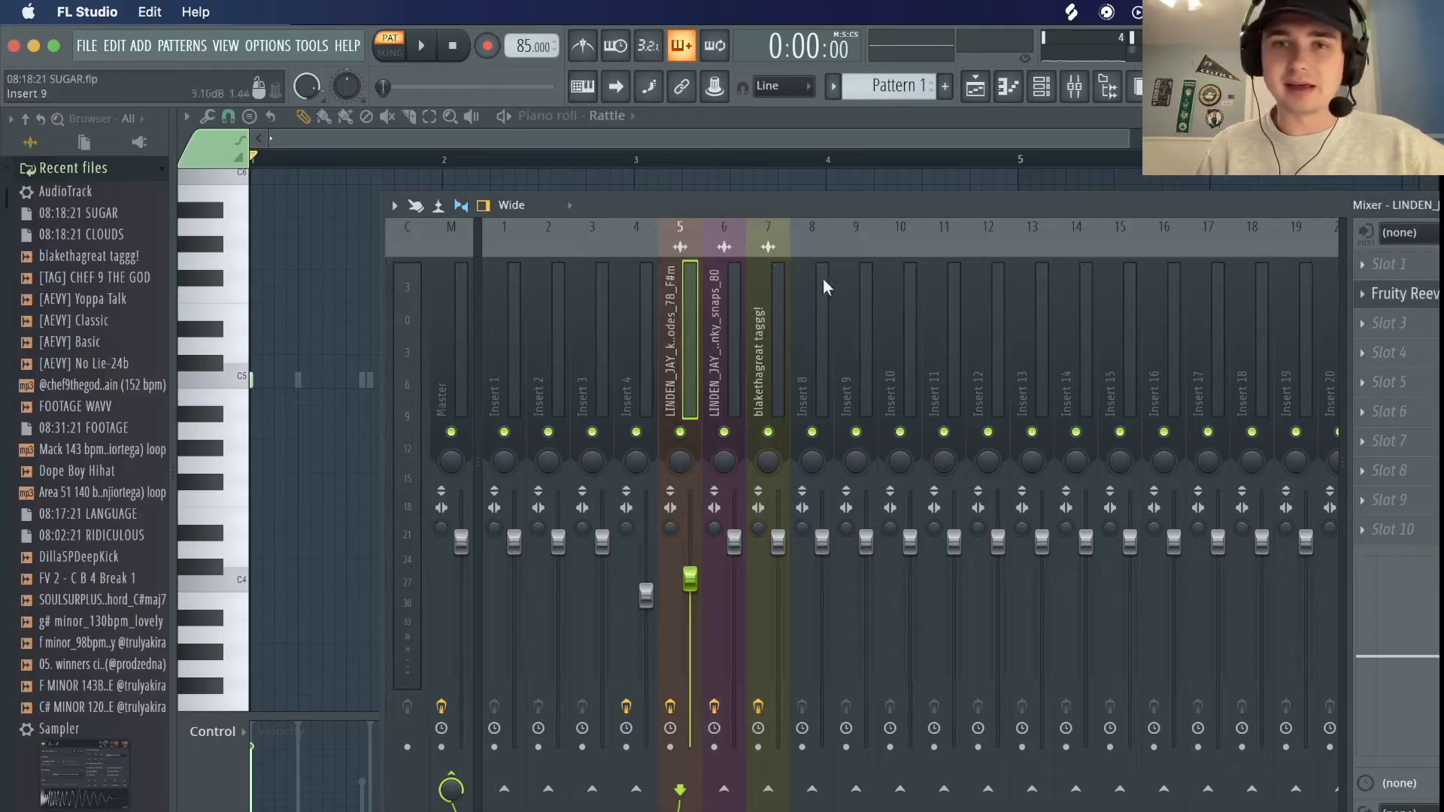
left_click(601, 307)
left_click(636, 316)
left_click(1409, 301)
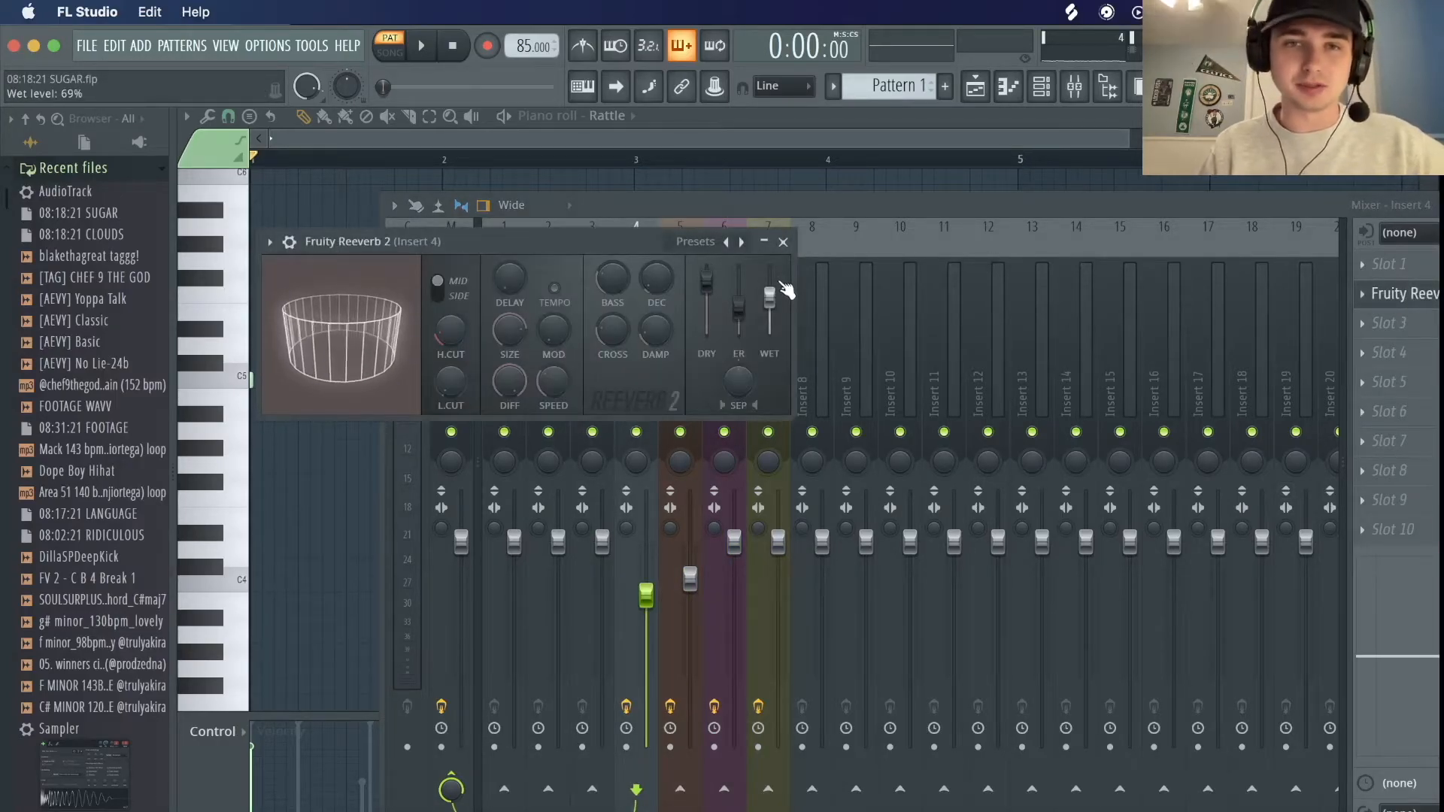
left_click(338, 143)
Check the Rattle channel and play the drums on Tracks 2 and 3 together from bar 5.
left_click(1042, 86)
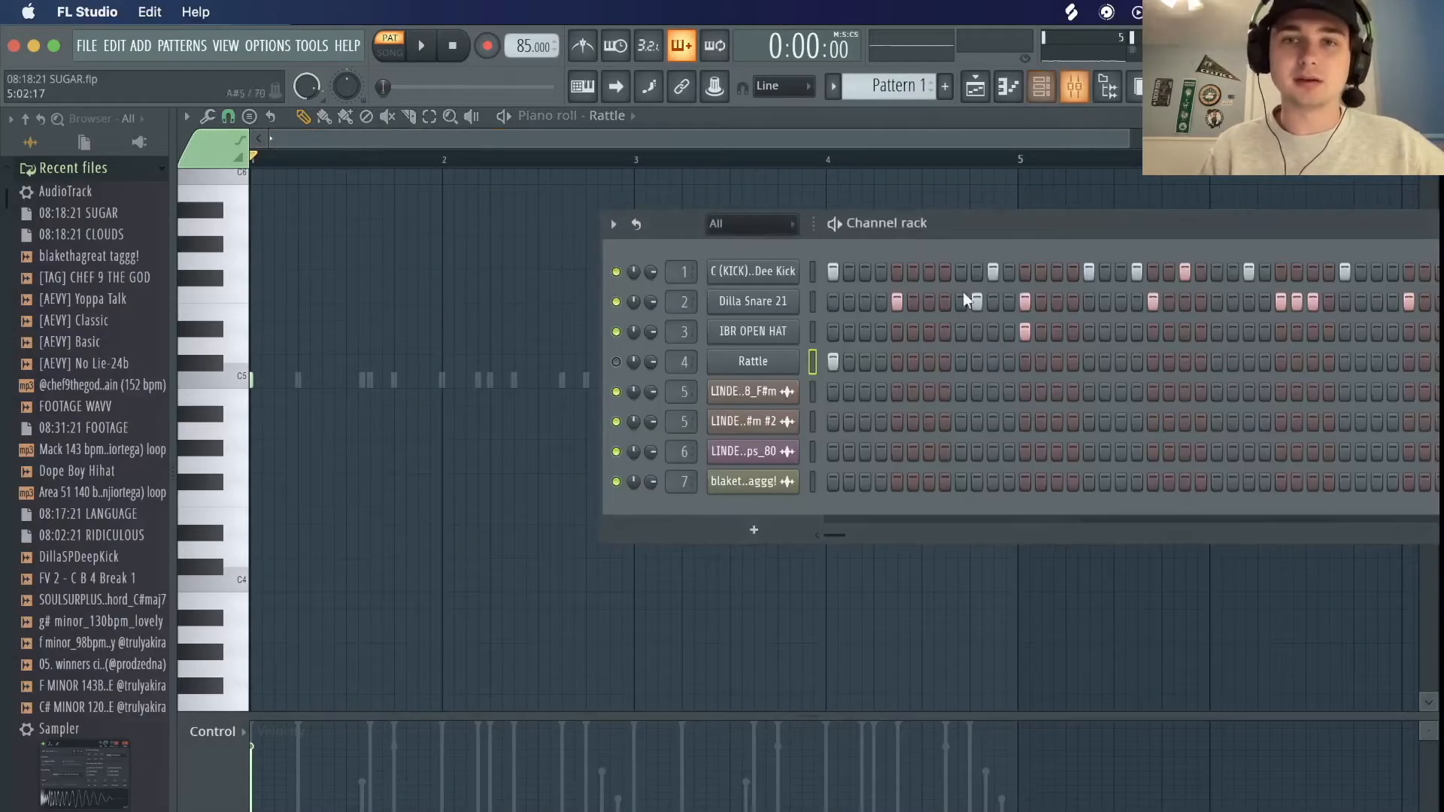
left_click(784, 363)
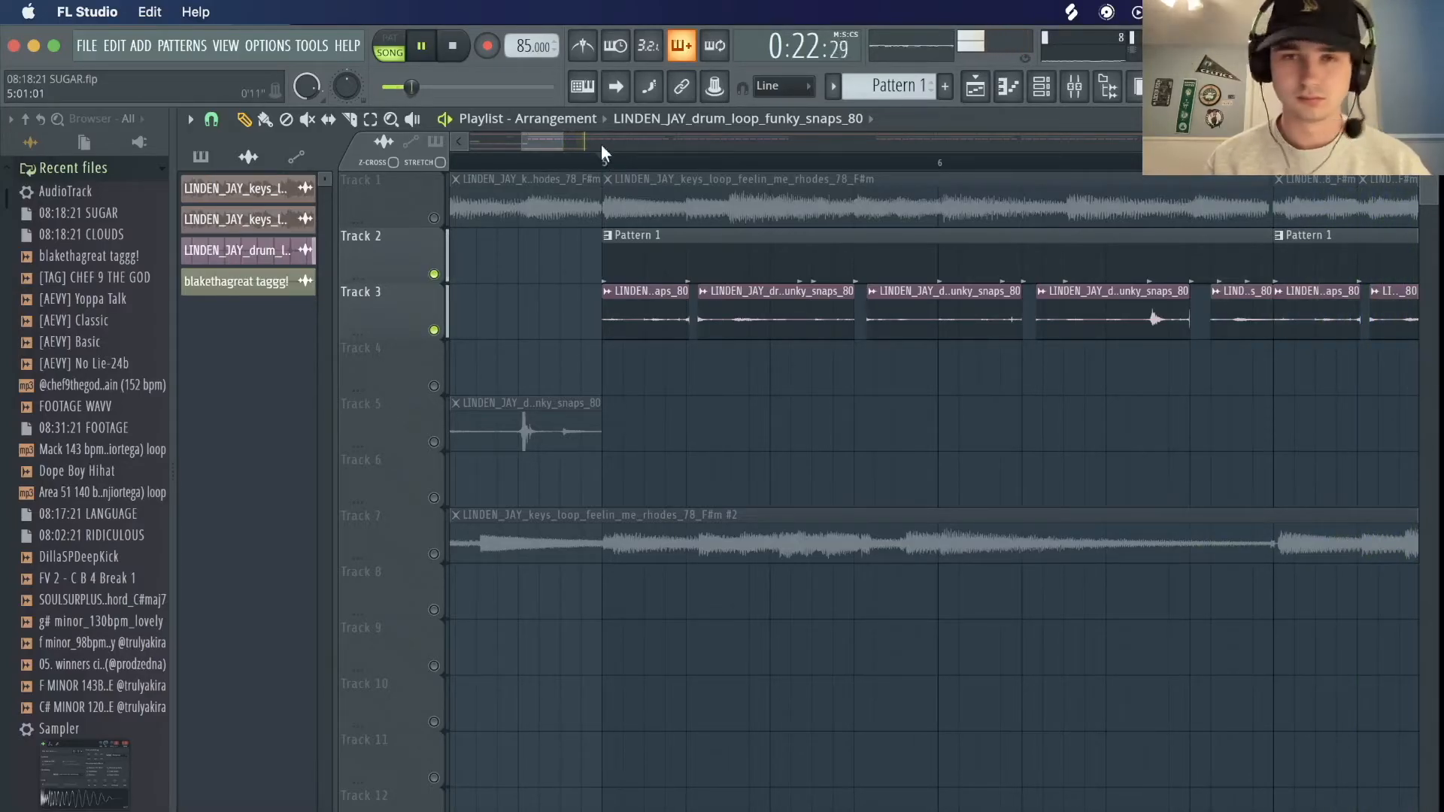
key("space")
left_click(1042, 87)
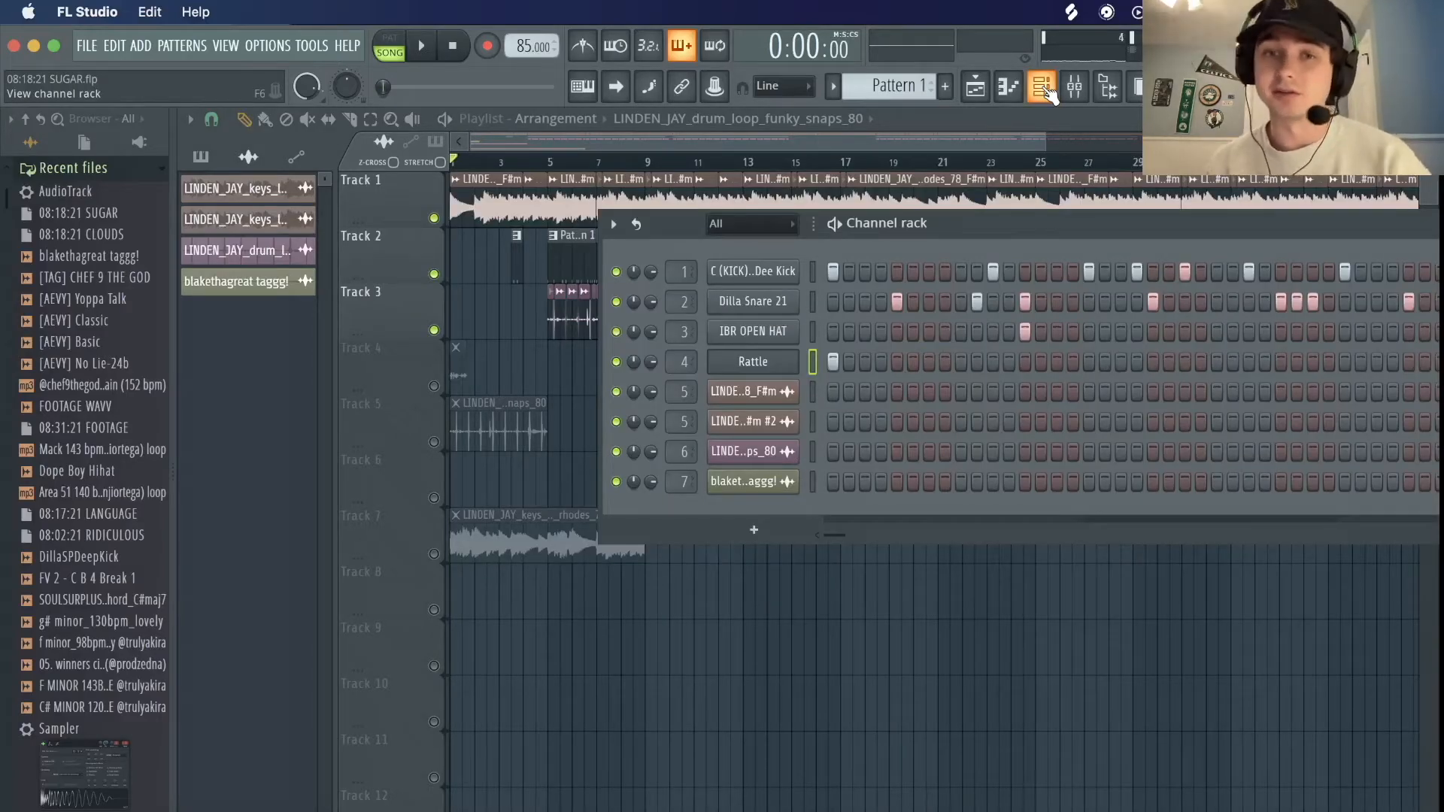